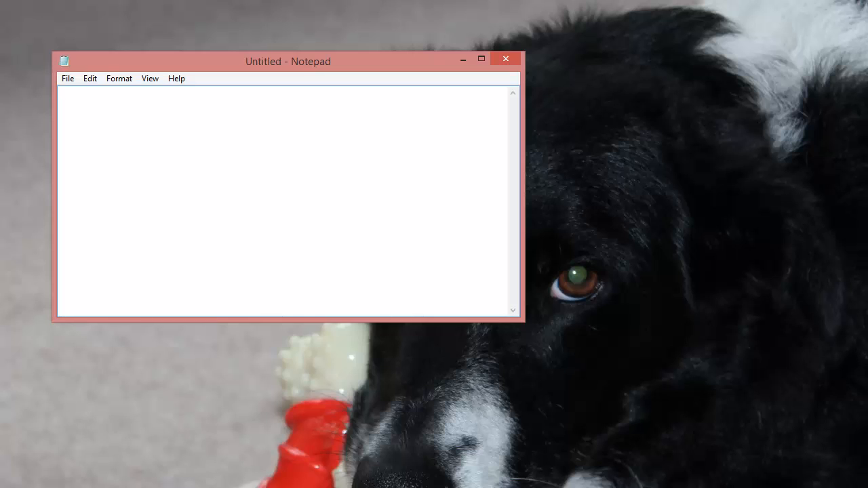
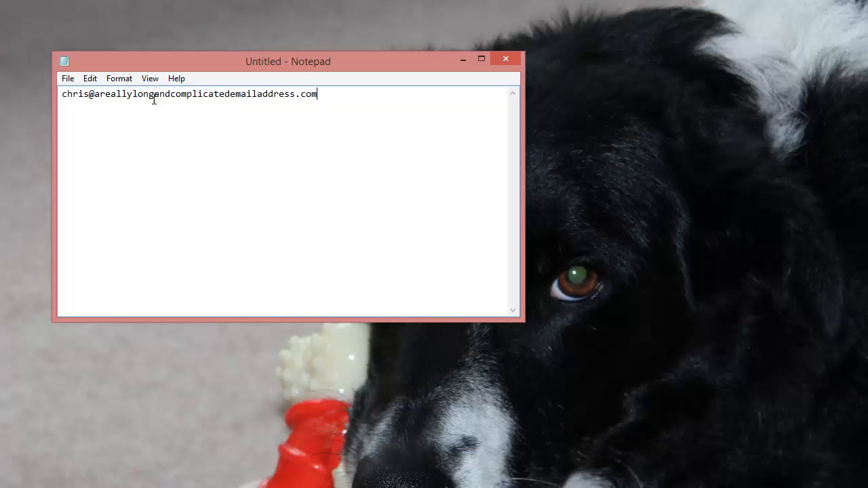
# Type the full e-mail address and save the note as Email.txt in C:\Temp.
pyautogui.click(68, 79)
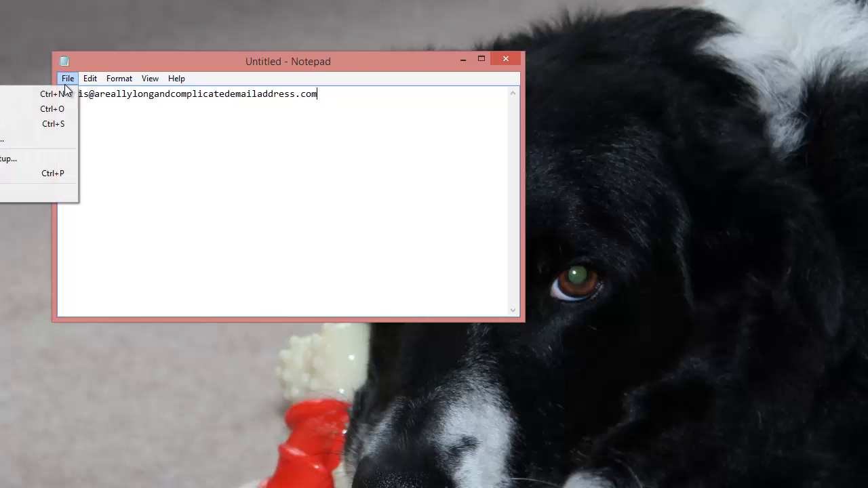
pyautogui.click(35, 124)
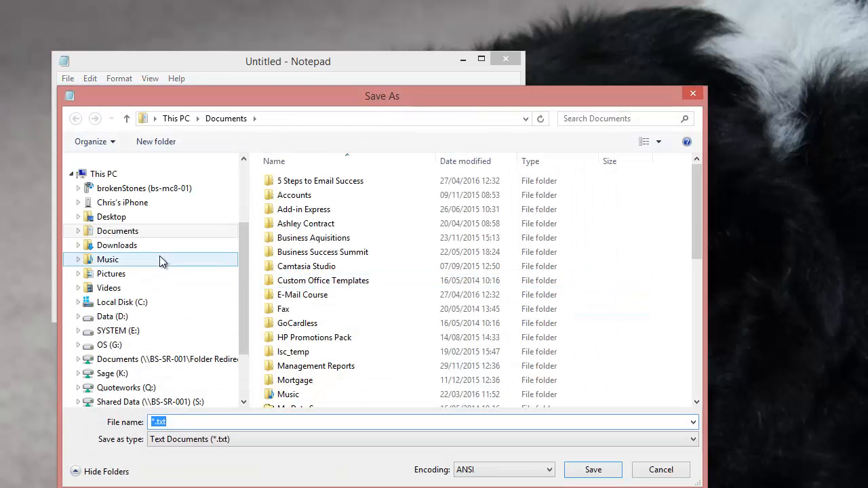
pyautogui.click(117, 303)
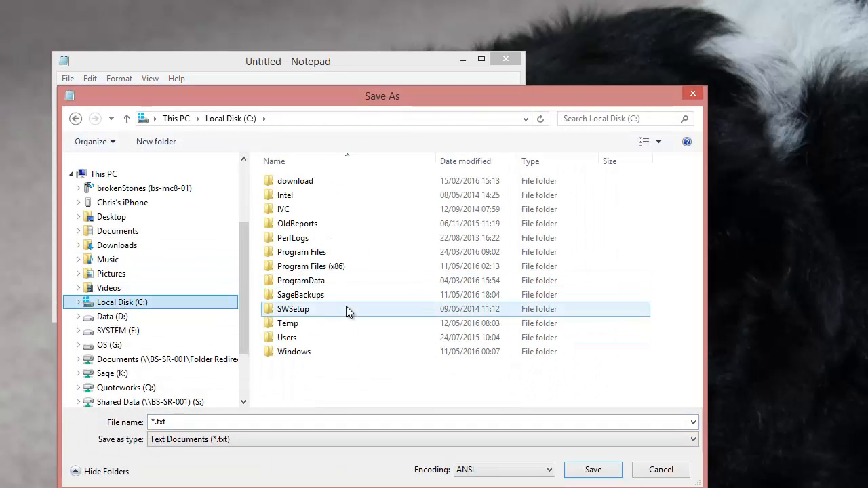
pyautogui.doubleClick(304, 324)
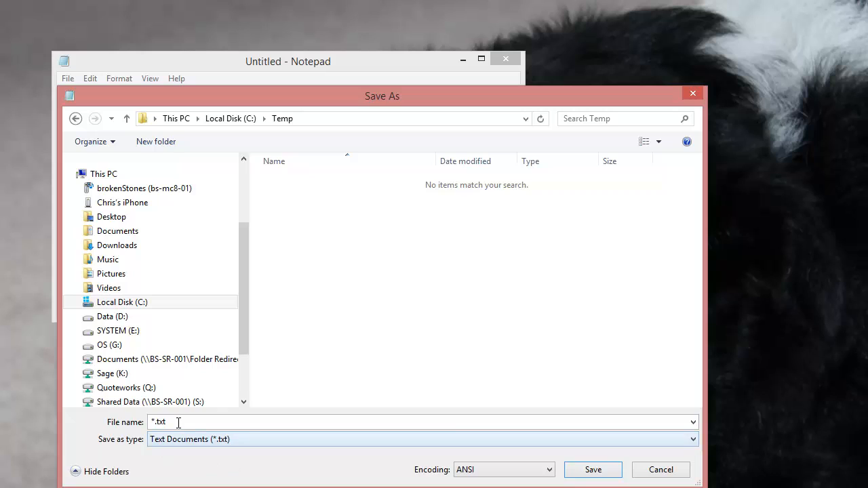
pyautogui.click(251, 423)
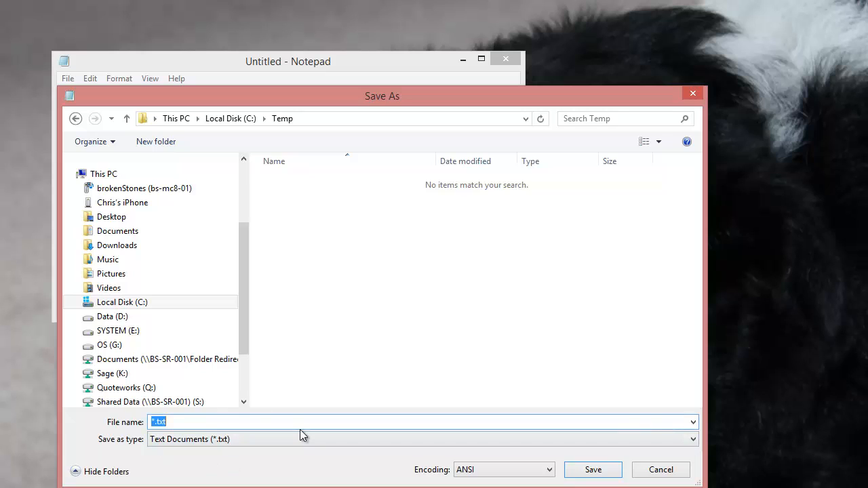
pyautogui.write('Email.txt')
pyautogui.click(592, 470)
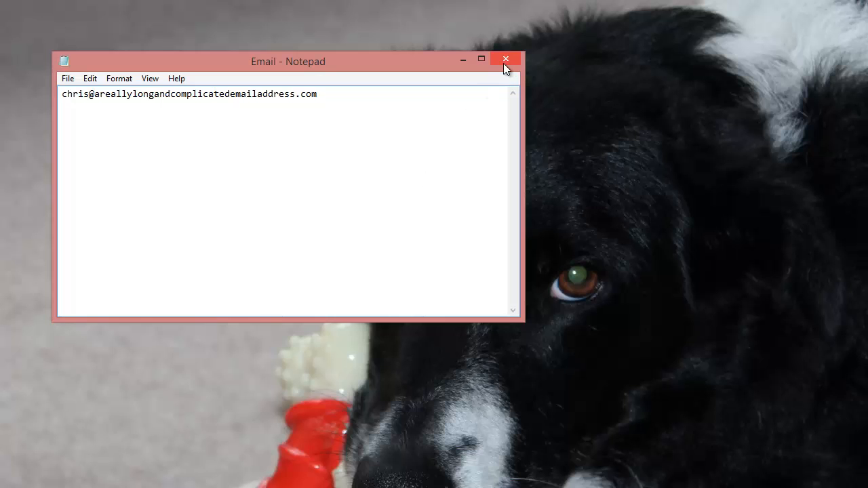
# Close the Email.txt note and launch a fresh Notepad from Win+R with the notepad command.
pyautogui.click(504, 61)
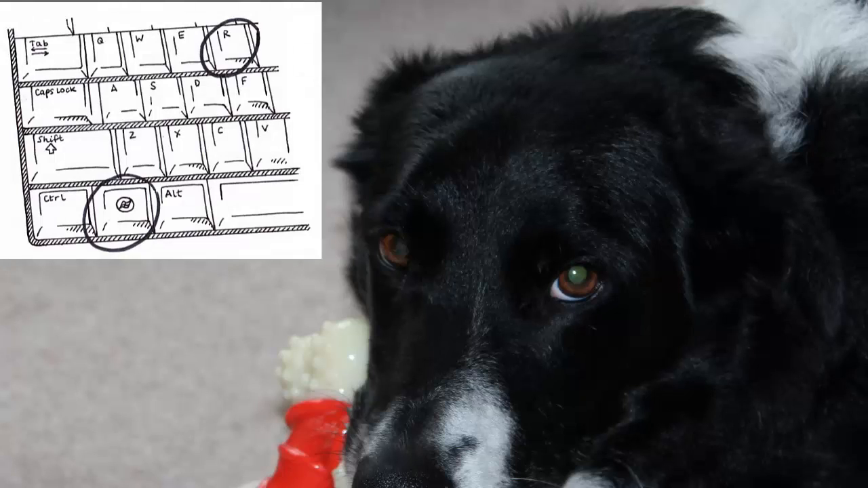
pyautogui.press('super+r')
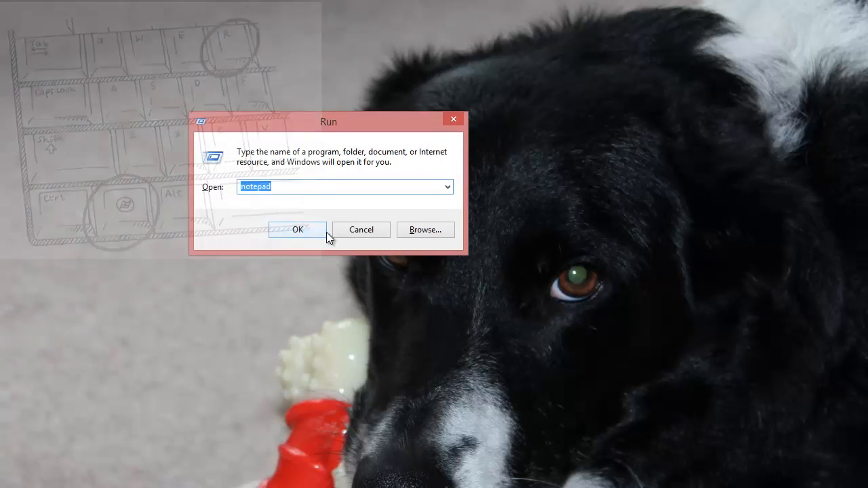
pyautogui.click(304, 235)
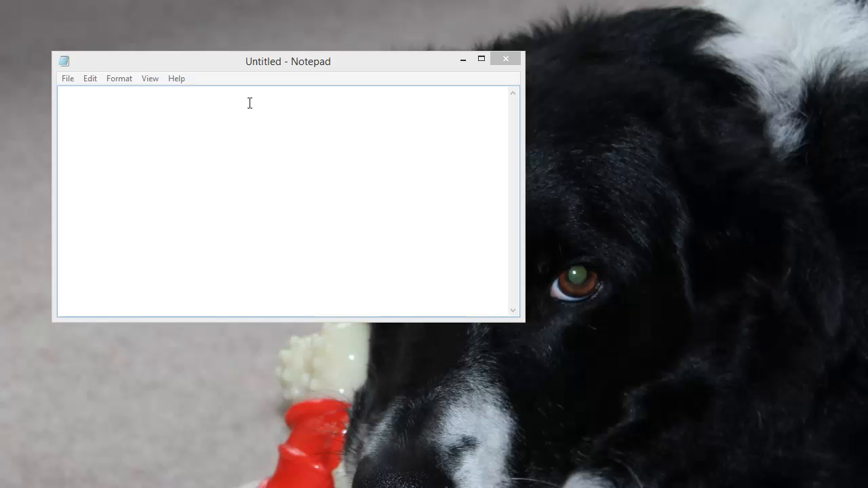
# Enter the line C:\Windows\System32\cmd.exe /k clip < C:\temp\email.txt in the blank note.
pyautogui.click(116, 102)
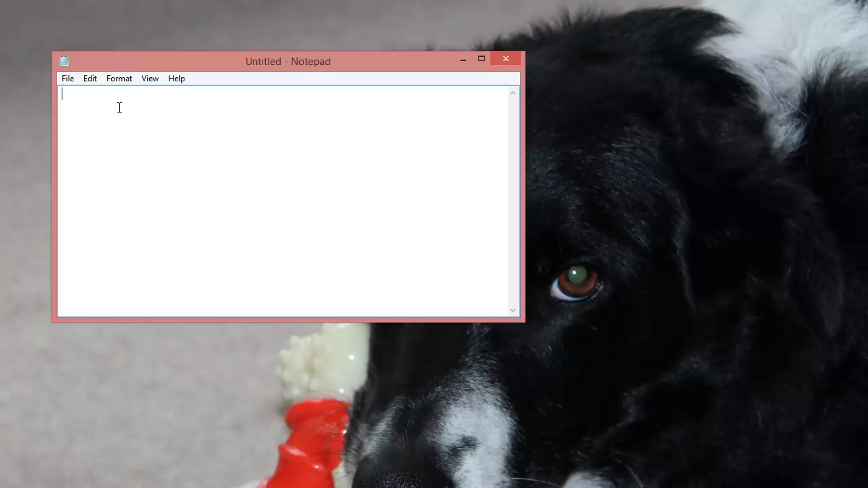
pyautogui.write('C:\\Windows\\System32\\cmd.exe /k clip < C:')
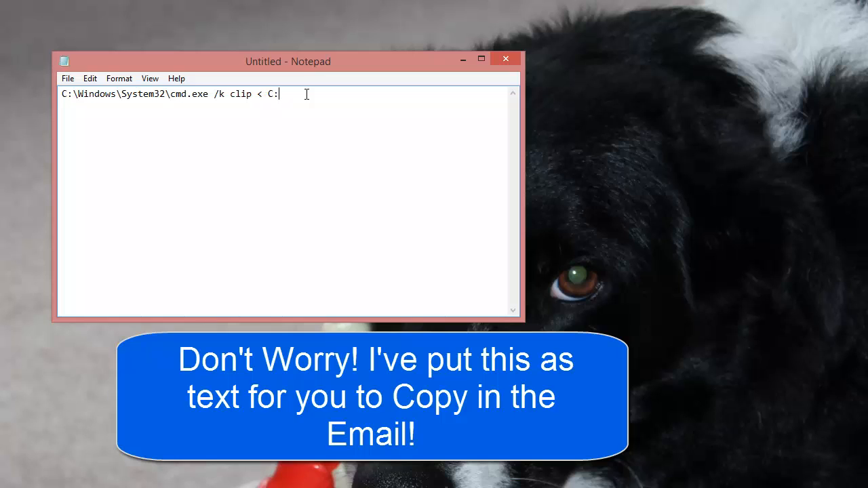
pyautogui.write('\\temp\\email.txt')
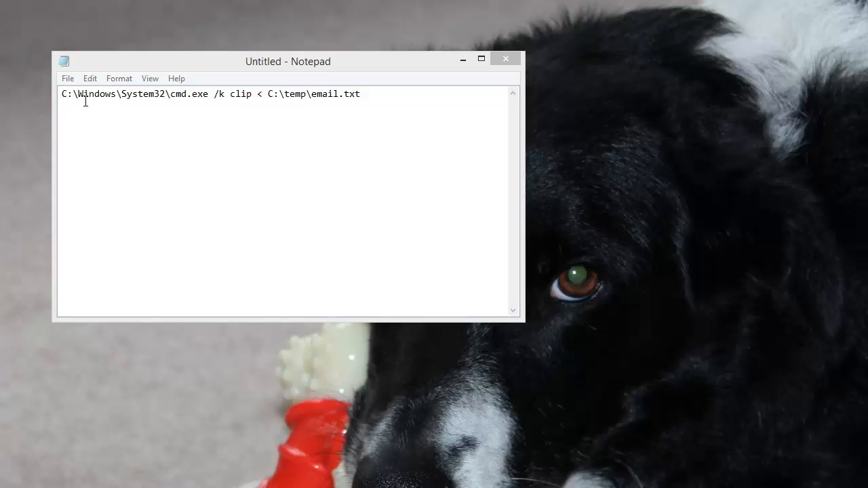
# Set up Save As to the Desktop with type All Files and file name 'copy email'.
pyautogui.click(68, 79)
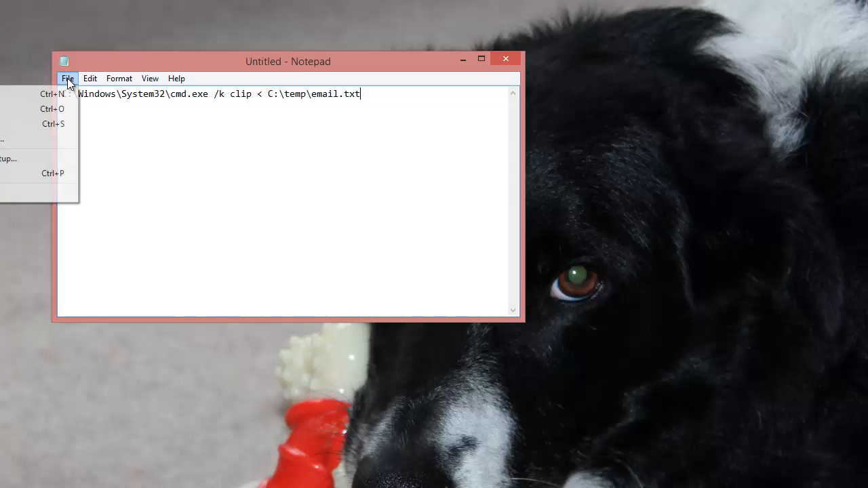
pyautogui.click(14, 139)
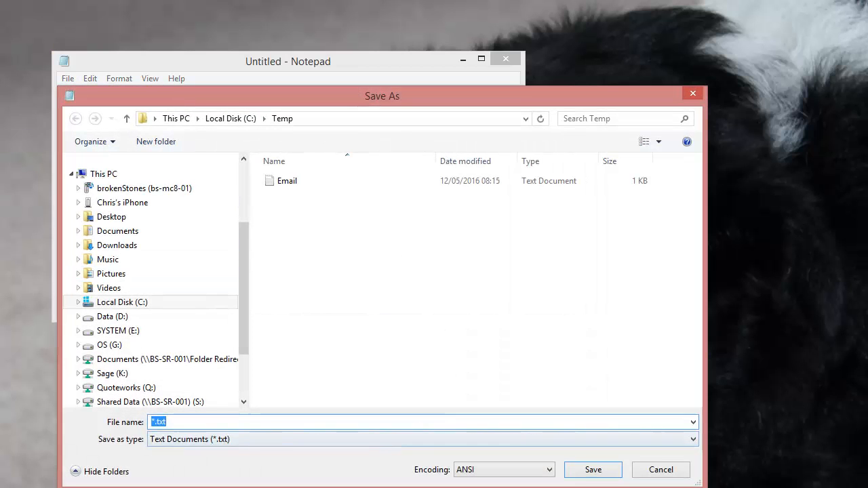
pyautogui.moveTo(242, 298); pyautogui.dragTo(249, 178)
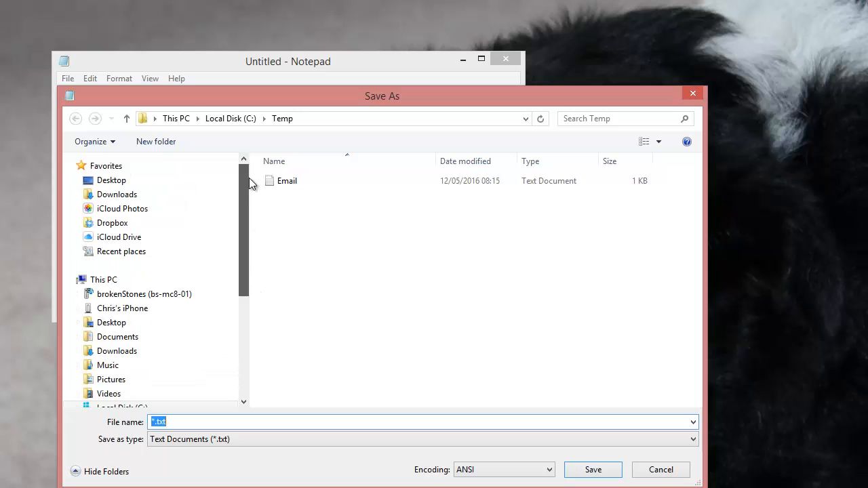
pyautogui.click(133, 184)
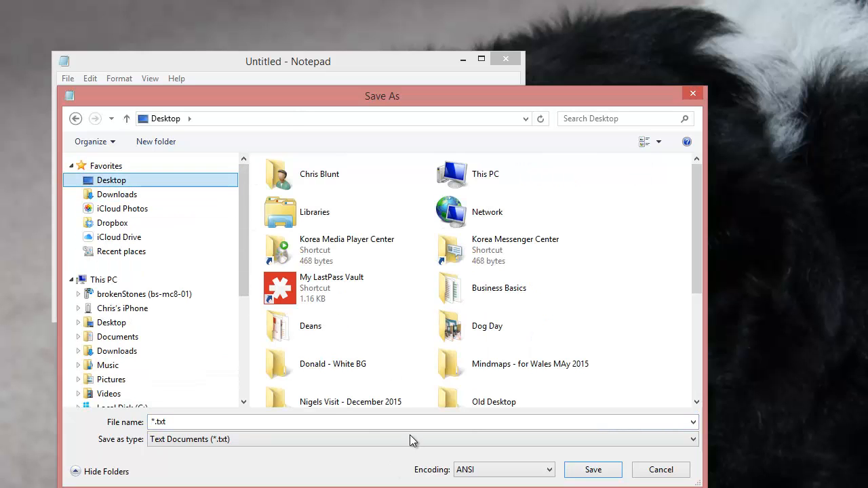
pyautogui.click(372, 439)
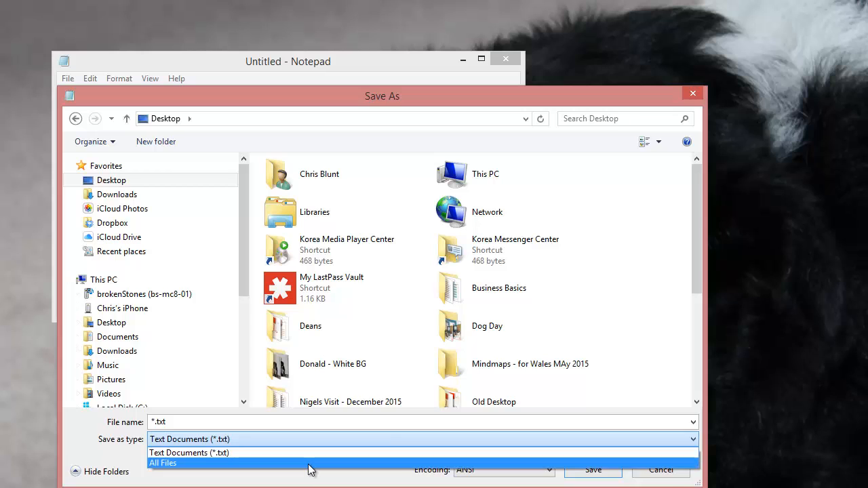
pyautogui.click(308, 464)
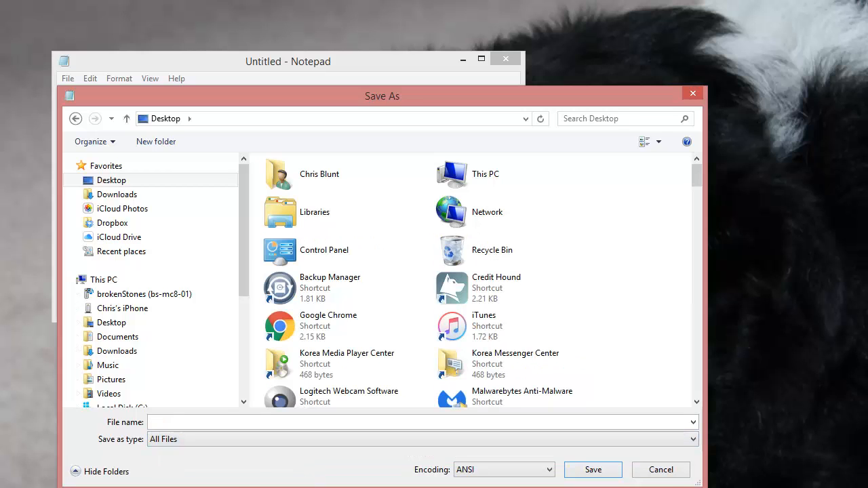
pyautogui.click(259, 422)
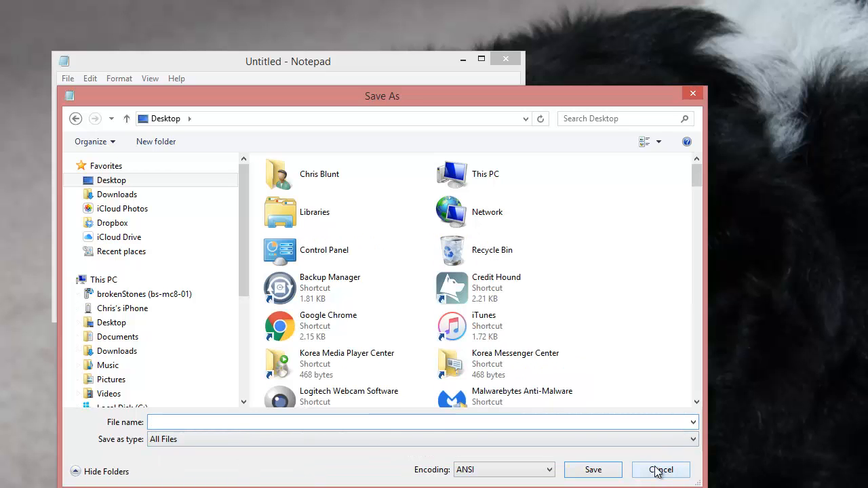
pyautogui.write('copy email.bat')
# Save copy email.bat, close Notepad, and move its desktop icon beside the dog's head.
pyautogui.click(589, 473)
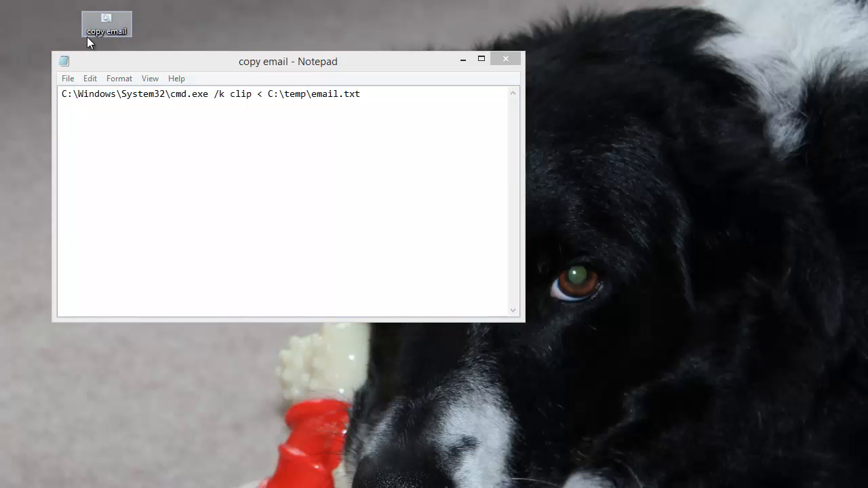
pyautogui.click(512, 59)
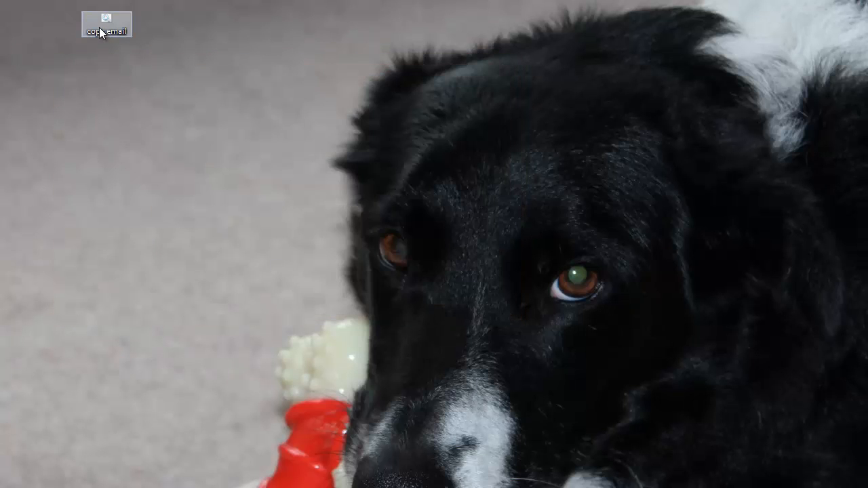
pyautogui.rightClick(105, 30)
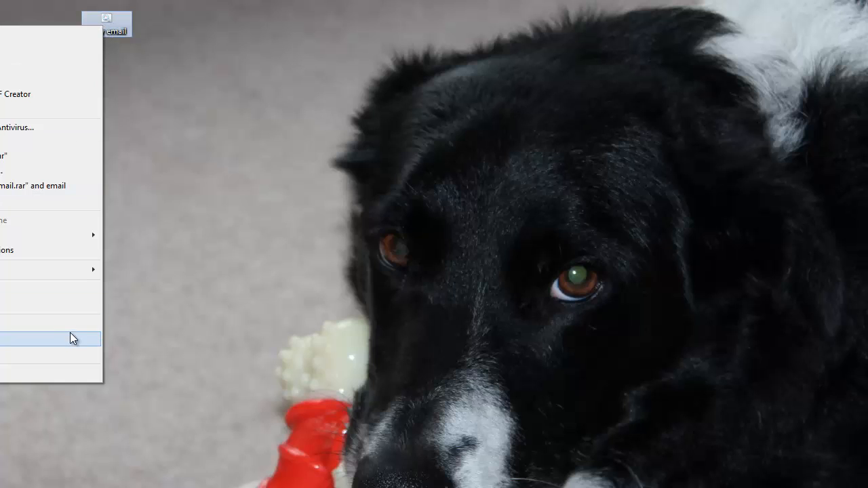
pyautogui.click(169, 72)
pyautogui.moveTo(116, 30); pyautogui.dragTo(367, 64)
# Create a shortcut to copy email.bat, place it beside the batch file, and open its Properties.
pyautogui.rightClick(350, 67)
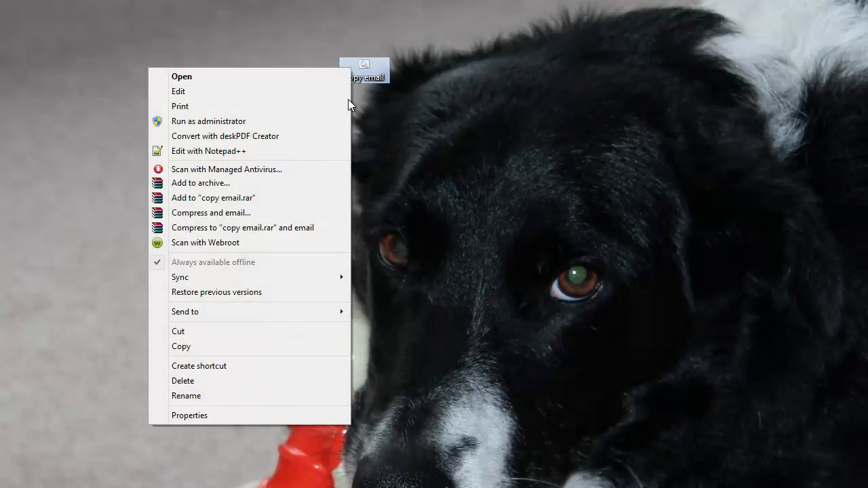
pyautogui.click(319, 366)
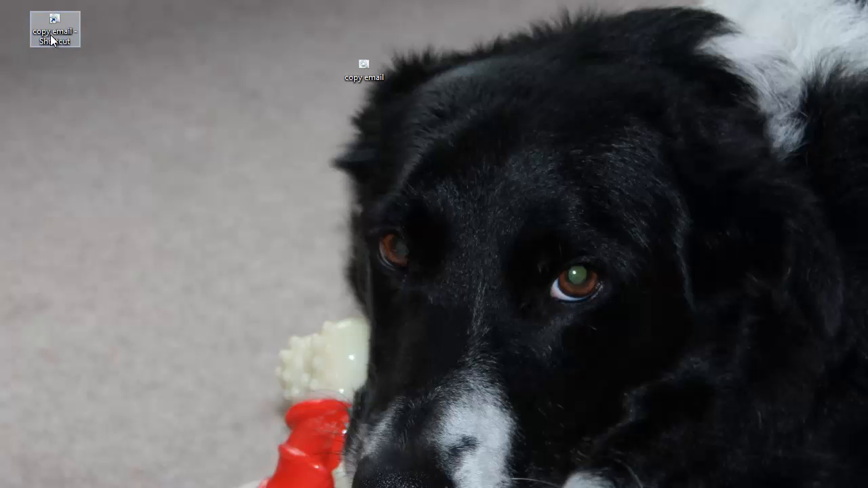
pyautogui.moveTo(62, 34); pyautogui.dragTo(472, 76)
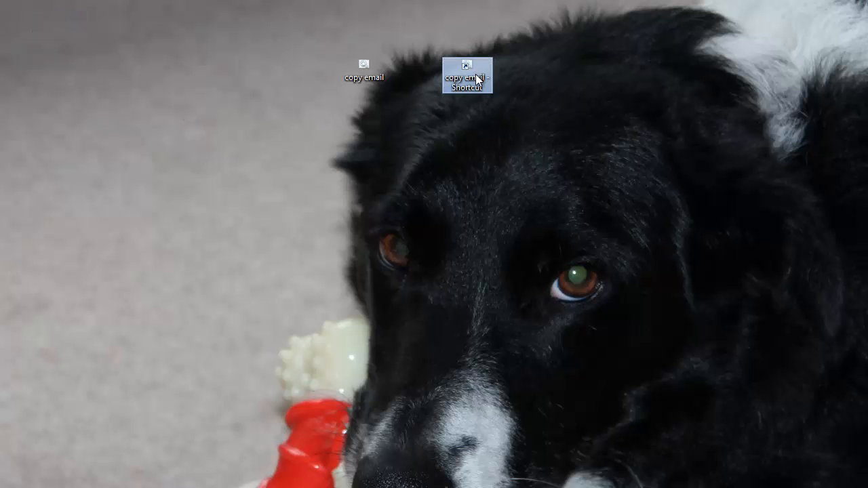
pyautogui.rightClick(473, 76)
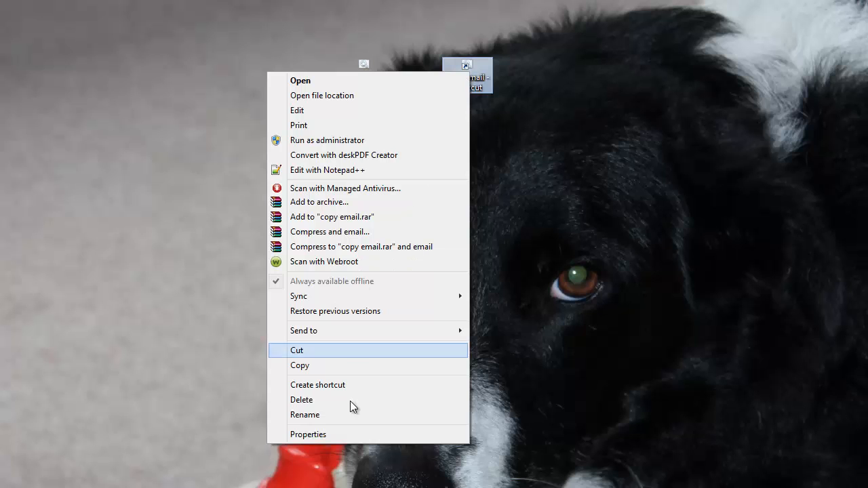
pyautogui.click(354, 436)
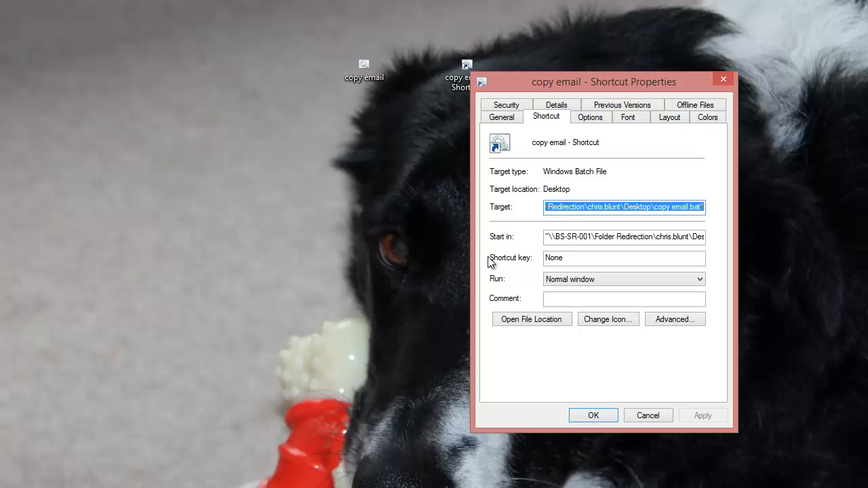
# Assign the shortcut key Ctrl+Alt+E to the copy email shortcut, apply it, and close Properties.
pyautogui.click(587, 262)
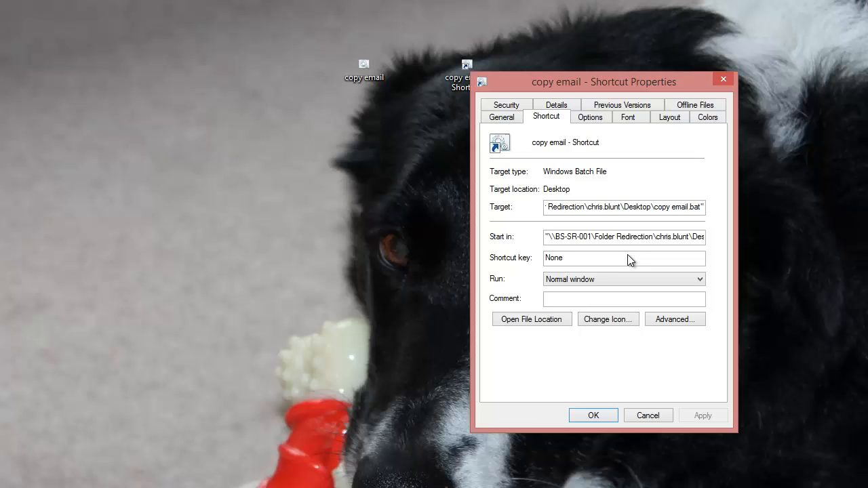
pyautogui.hotkey('ctrl', 'alt')
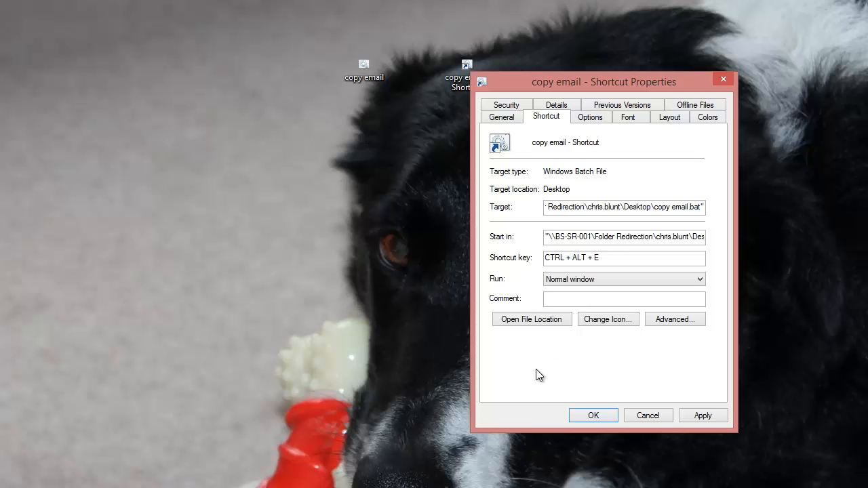
pyautogui.click(704, 416)
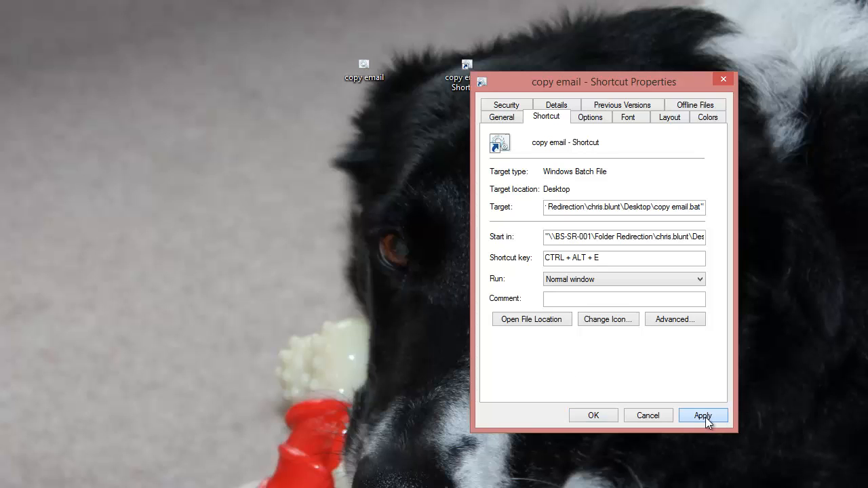
pyautogui.click(704, 417)
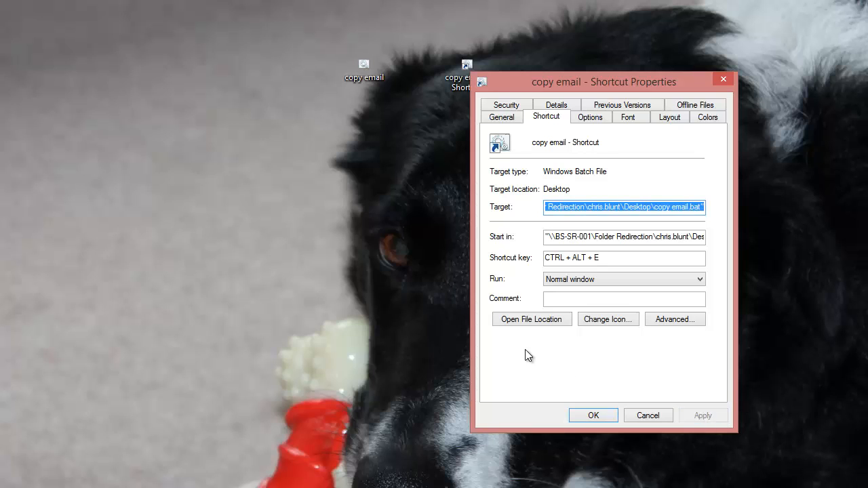
pyautogui.click(603, 416)
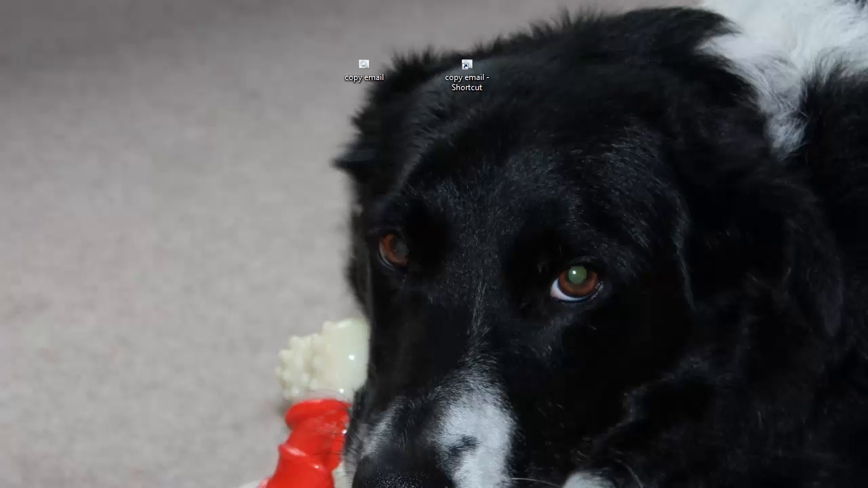
# Open a new Notepad window, move it aside, and paste the current clipboard contents.
pyautogui.click(126, 487)
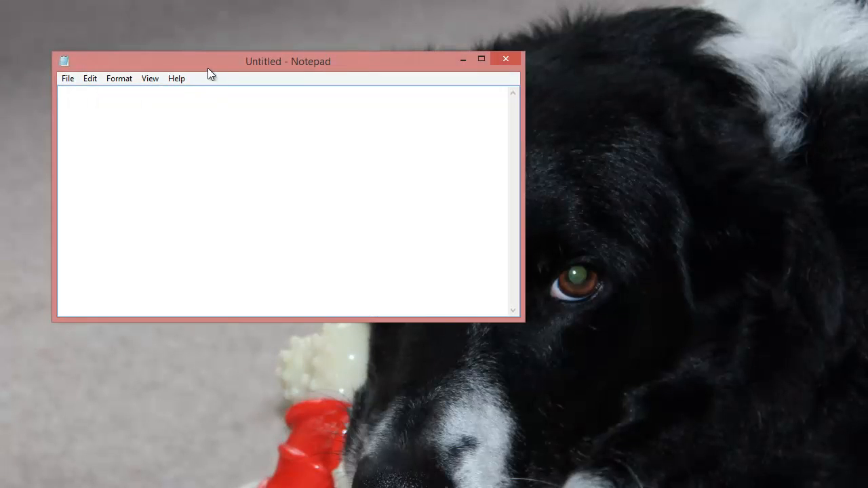
pyautogui.moveTo(208, 68); pyautogui.dragTo(337, 126)
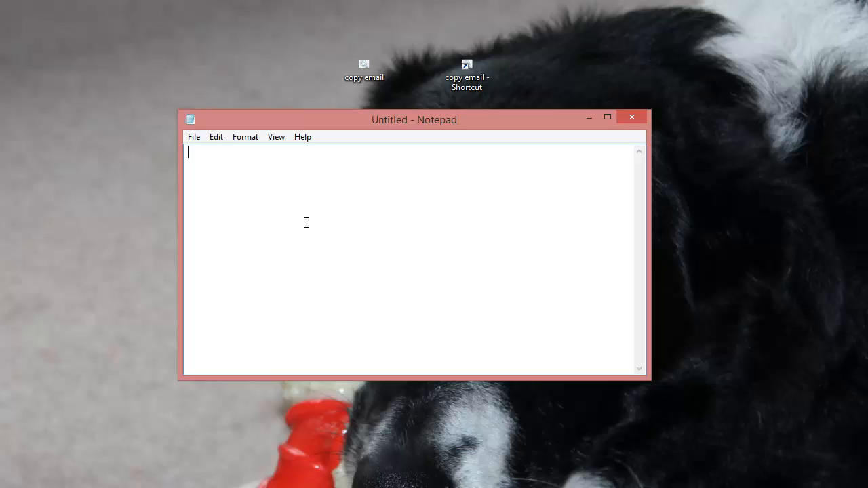
pyautogui.rightClick(271, 199)
pyautogui.click(218, 139)
pyautogui.click(217, 138)
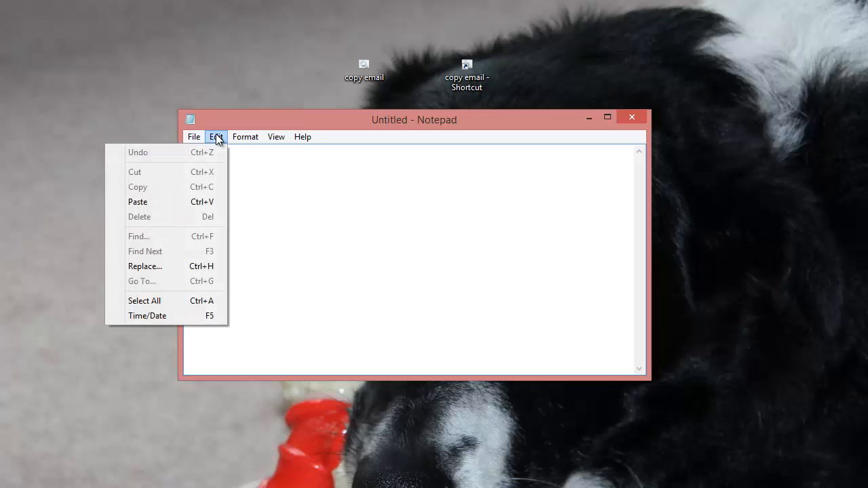
pyautogui.click(149, 203)
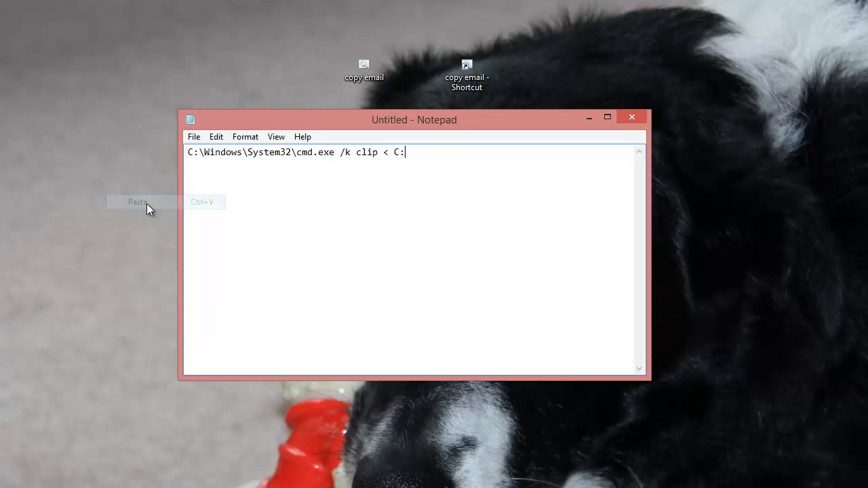
pyautogui.click(217, 139)
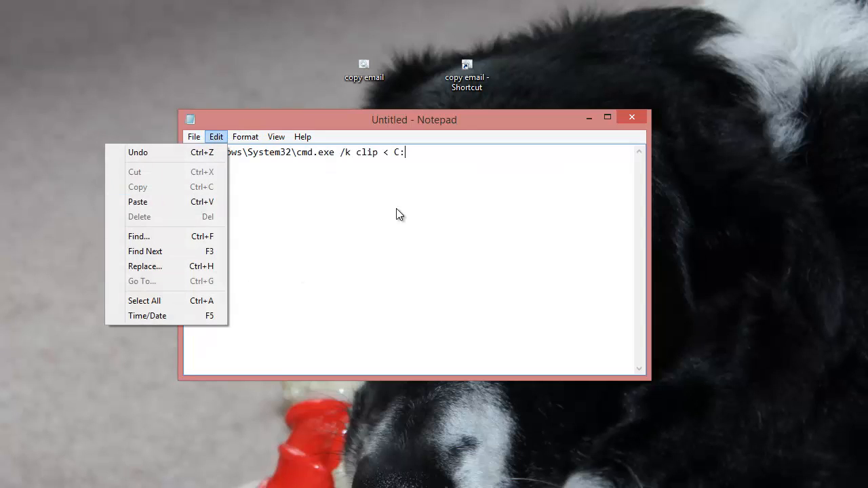
pyautogui.click(415, 157)
# Replace the text with 'NOt the text I want' pasted three times, then press Ctrl+Alt+E.
pyautogui.hotkey('ctrl', 'a')
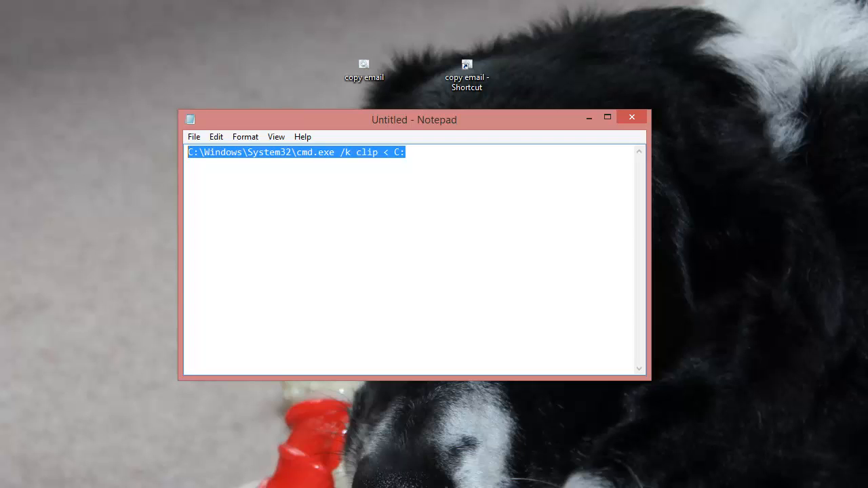
pyautogui.write('NOt the tex')
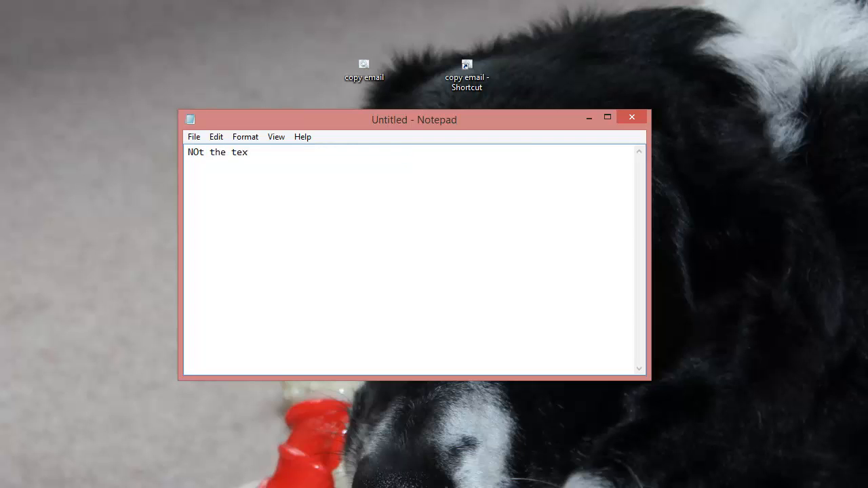
pyautogui.write('t I want')
pyautogui.hotkey('ctrl', 'a')
pyautogui.press('super+c')
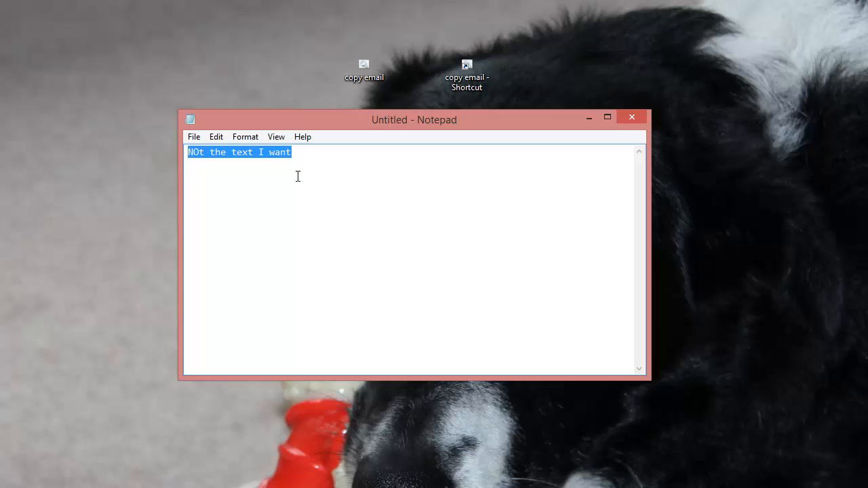
pyautogui.press('Delete')
pyautogui.click(216, 137)
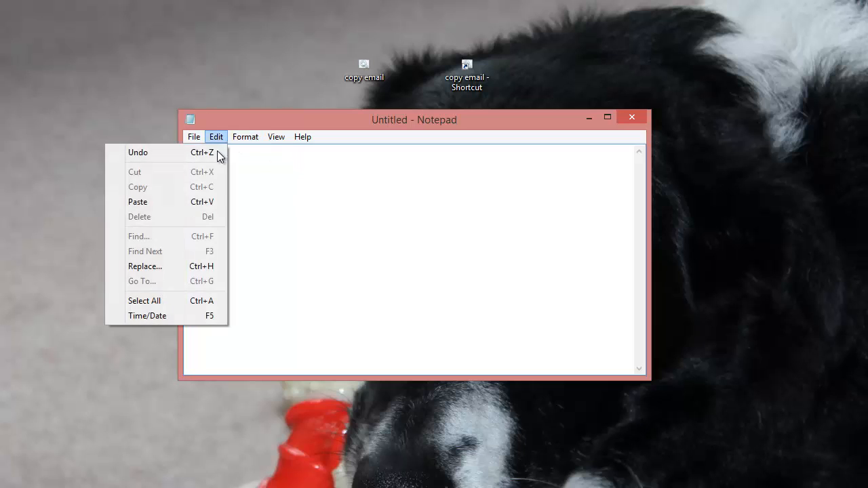
pyautogui.click(202, 202)
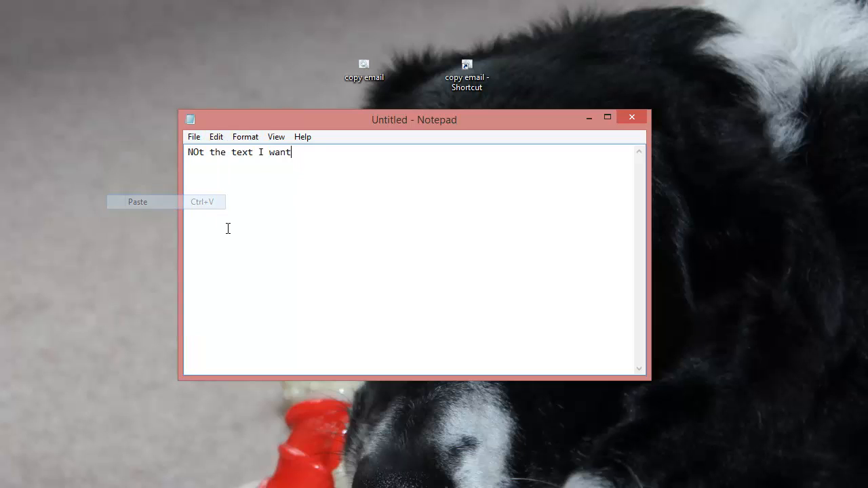
pyautogui.click(215, 137)
pyautogui.click(193, 202)
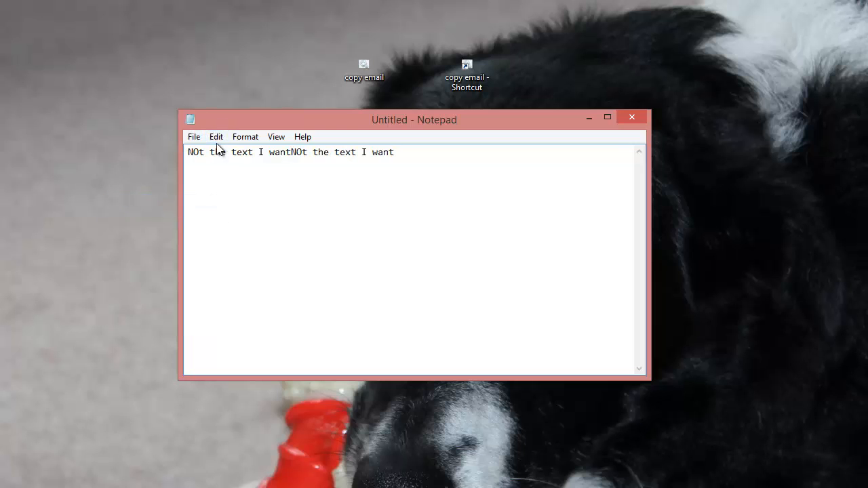
pyautogui.click(217, 137)
pyautogui.click(203, 202)
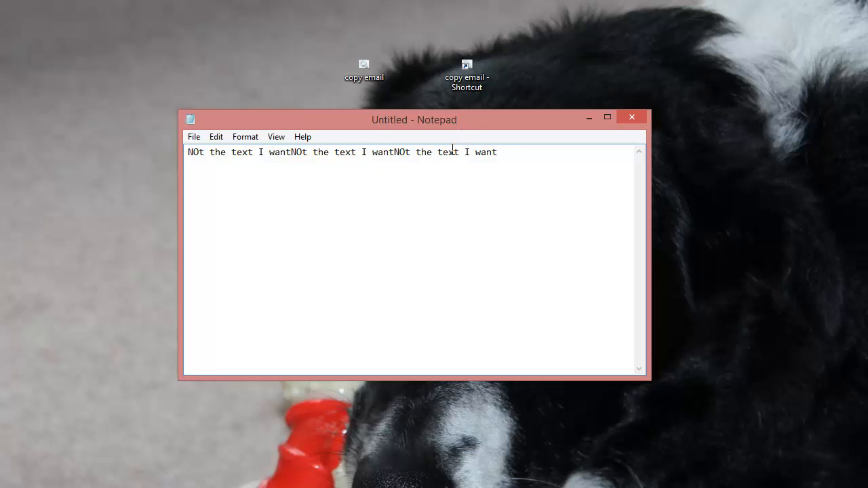
pyautogui.hotkey('ctrl', 'alt', 'e')
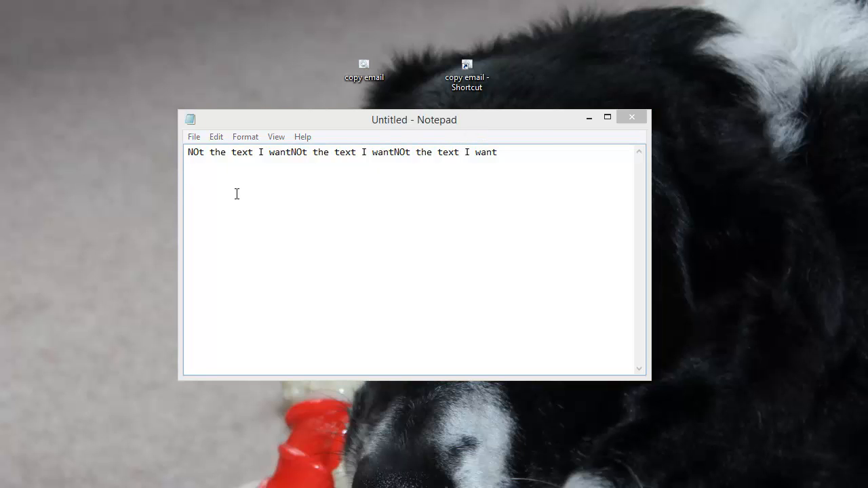
# Paste the hotkey-copied e-mail address on a new line below the test text, then close without saving.
pyautogui.click(234, 191)
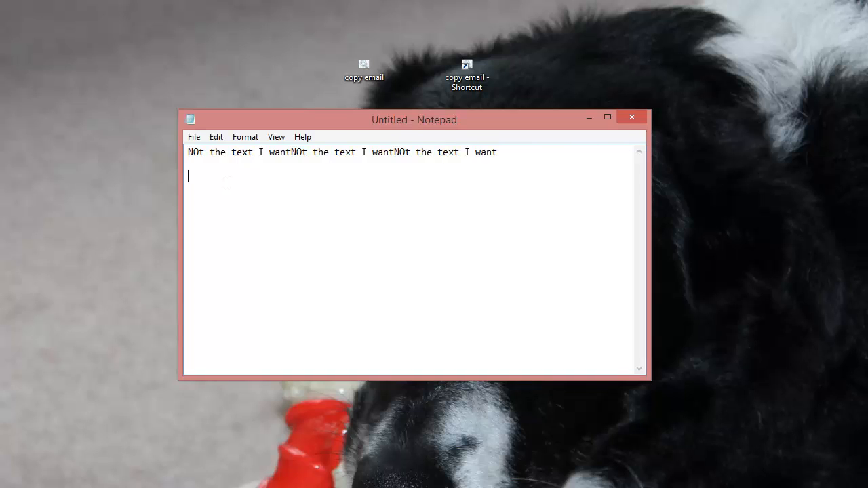
pyautogui.click(216, 137)
pyautogui.click(197, 202)
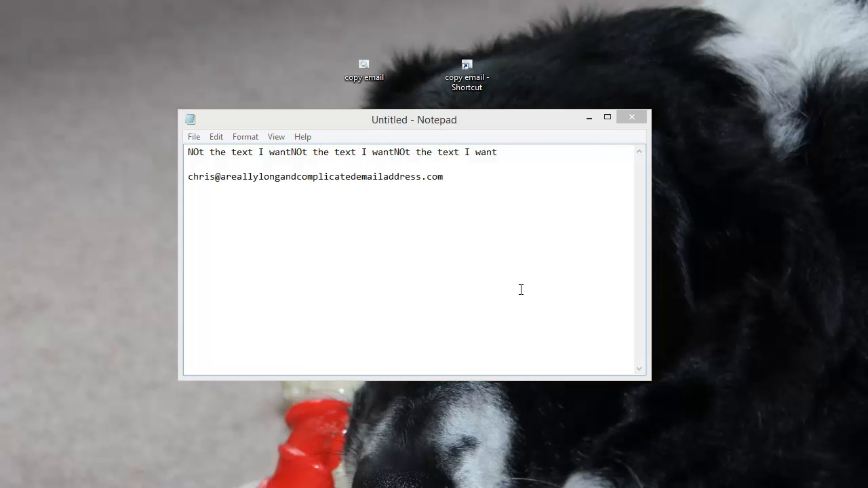
pyautogui.click(634, 122)
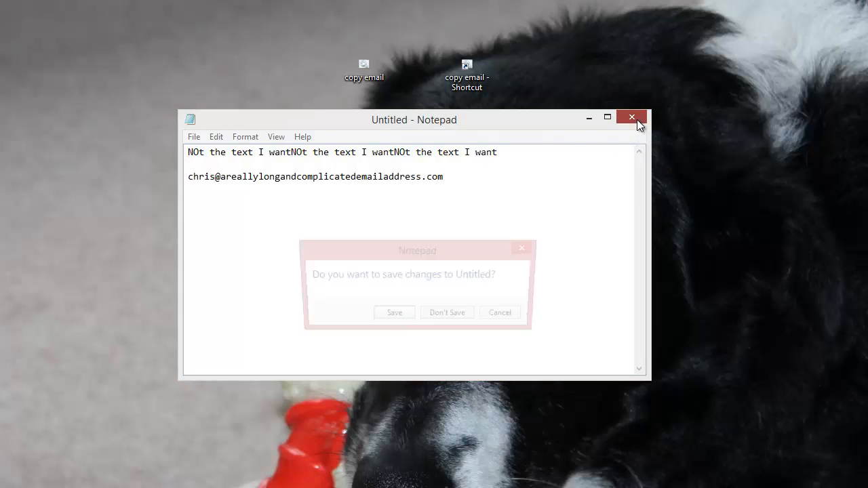
pyautogui.click(457, 316)
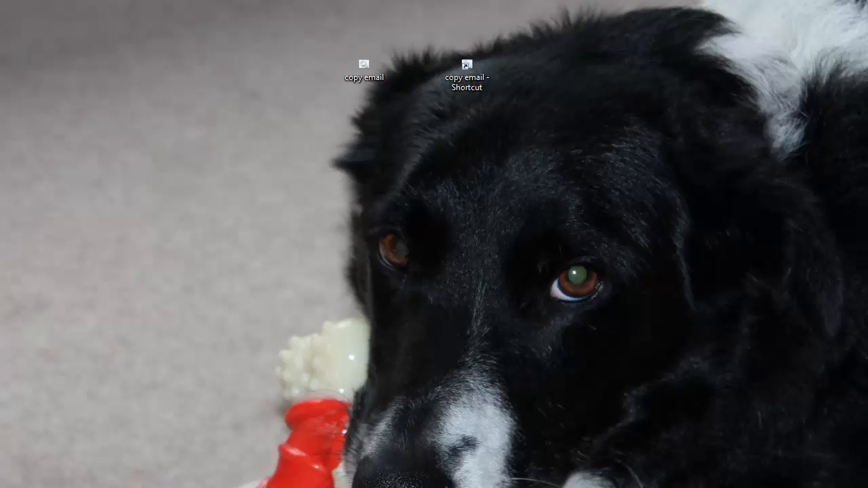
# Paste the e-mail address with Keep Text Only on the message's first body line above Thanks.
pyautogui.moveTo(0, 34); pyautogui.dragTo(305, 23)
pyautogui.moveTo(781, 487); pyautogui.dragTo(785, 424)
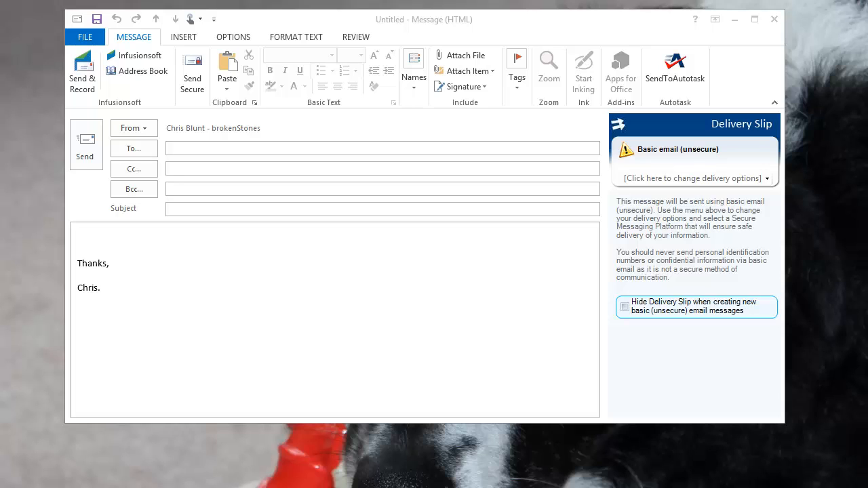
pyautogui.click(104, 234)
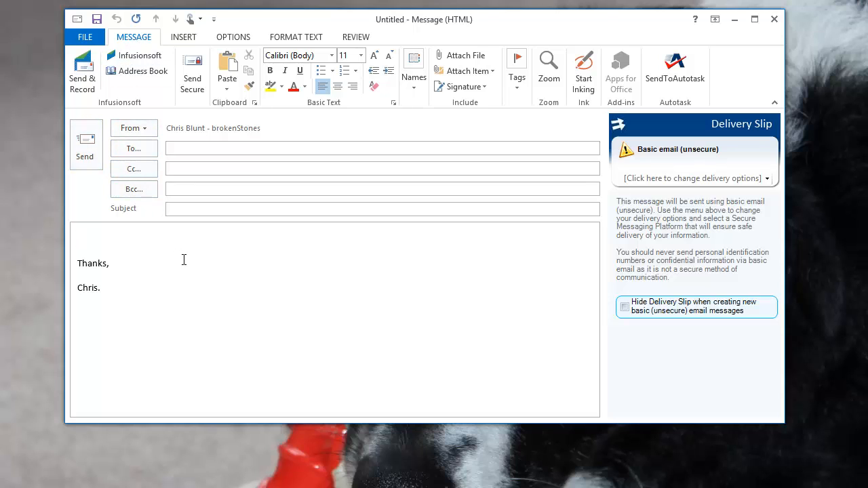
pyautogui.rightClick(100, 234)
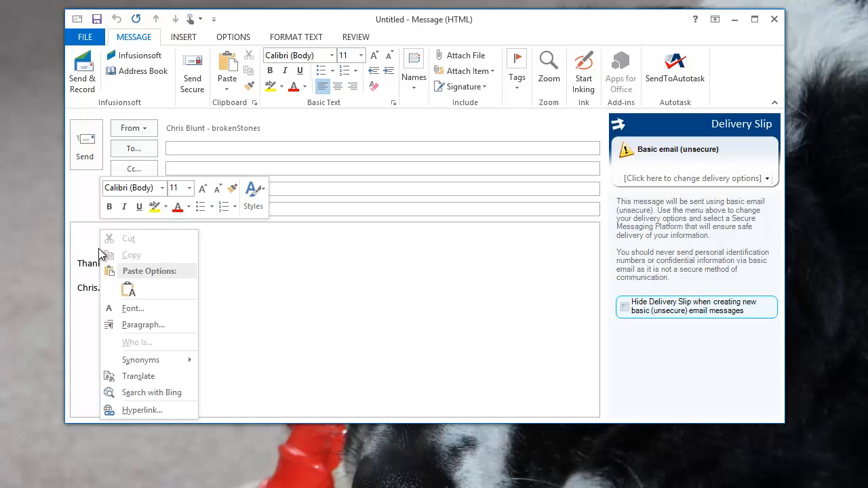
pyautogui.click(129, 291)
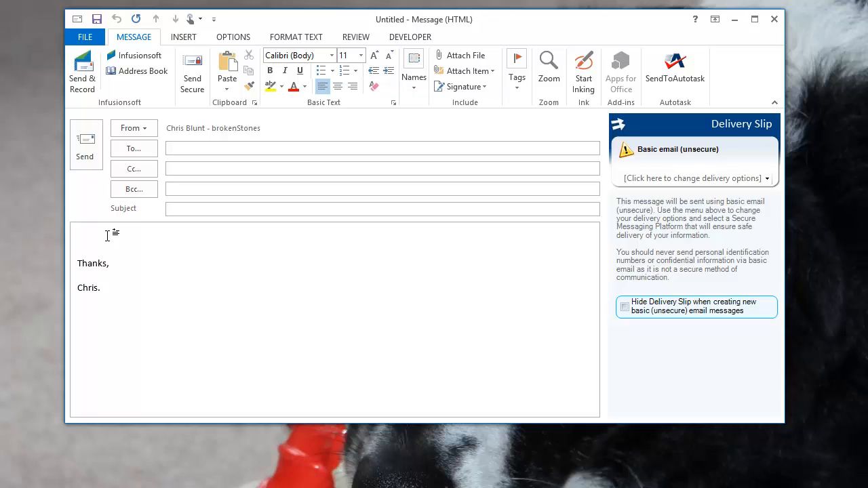
pyautogui.click(98, 241)
pyautogui.rightClick(93, 237)
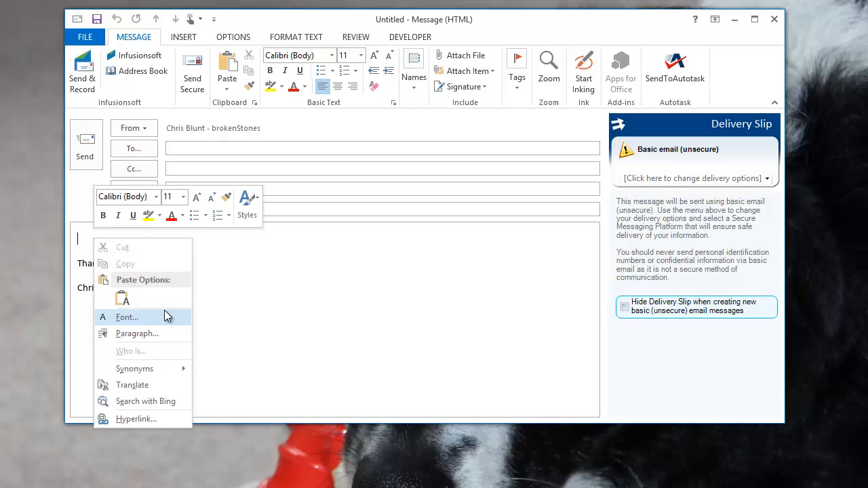
pyautogui.click(122, 299)
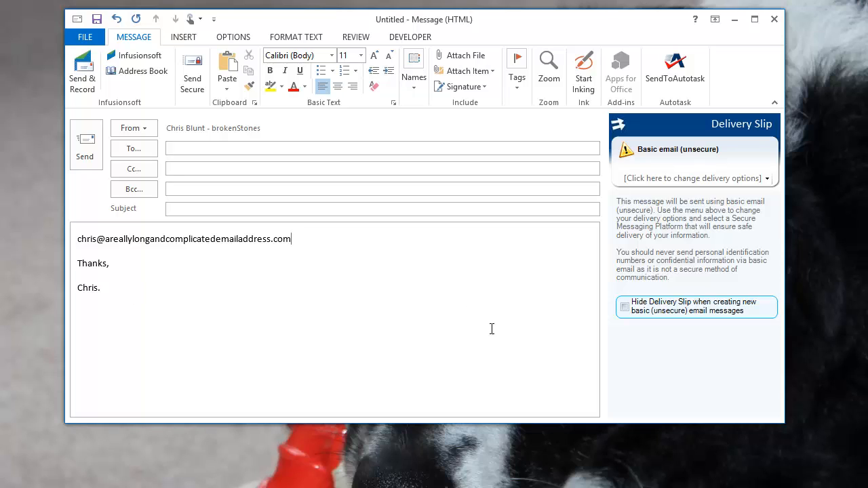